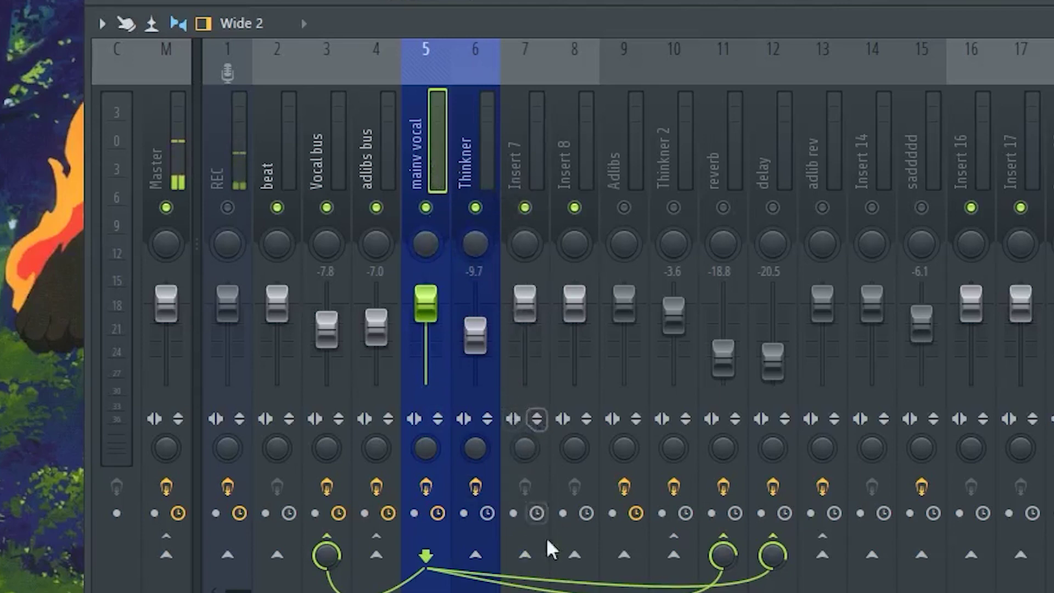
Sidechain the mainv vocal track to Insert 7 and rename that insert High end vocals.
right_click(526, 556)
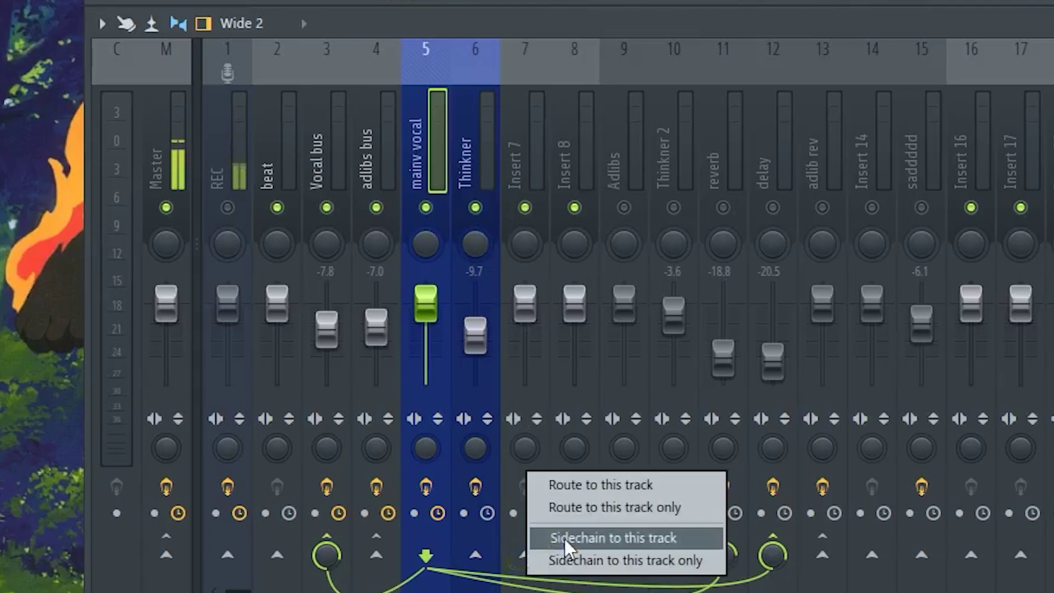
left_click(564, 537)
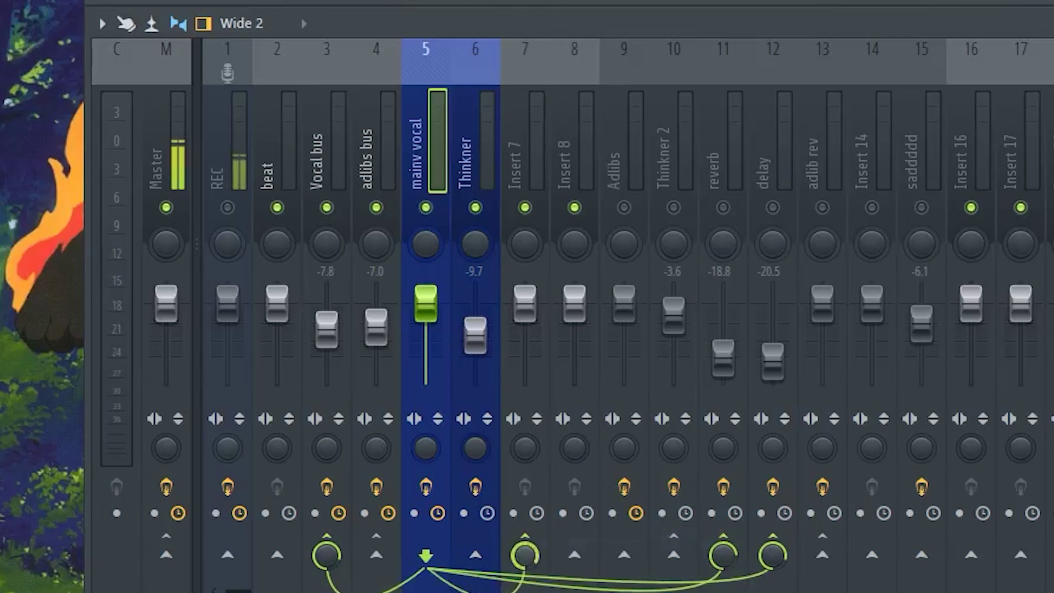
left_click(526, 154)
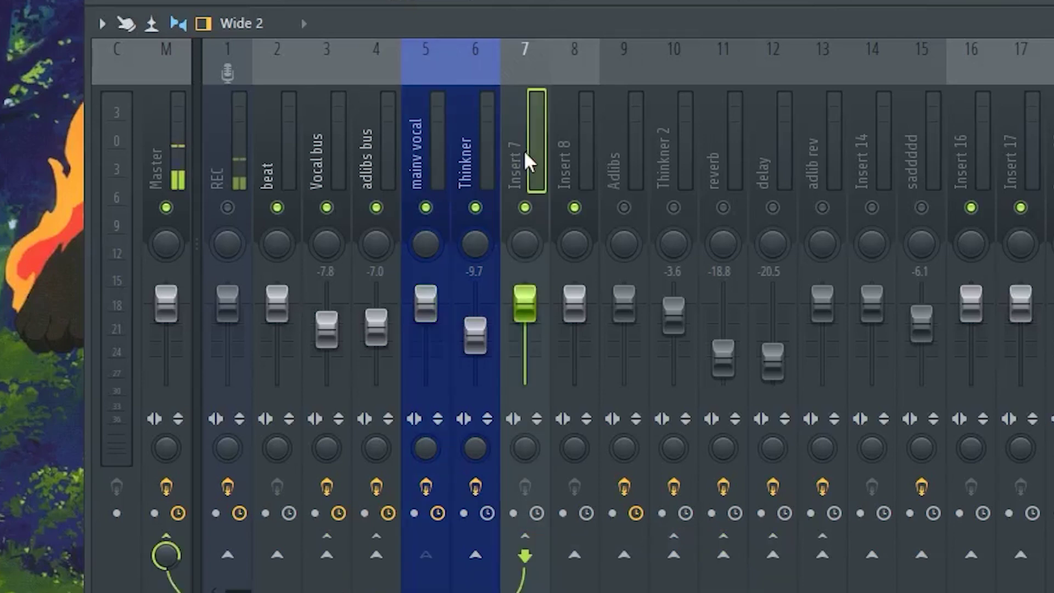
key("F2")
type("High end")
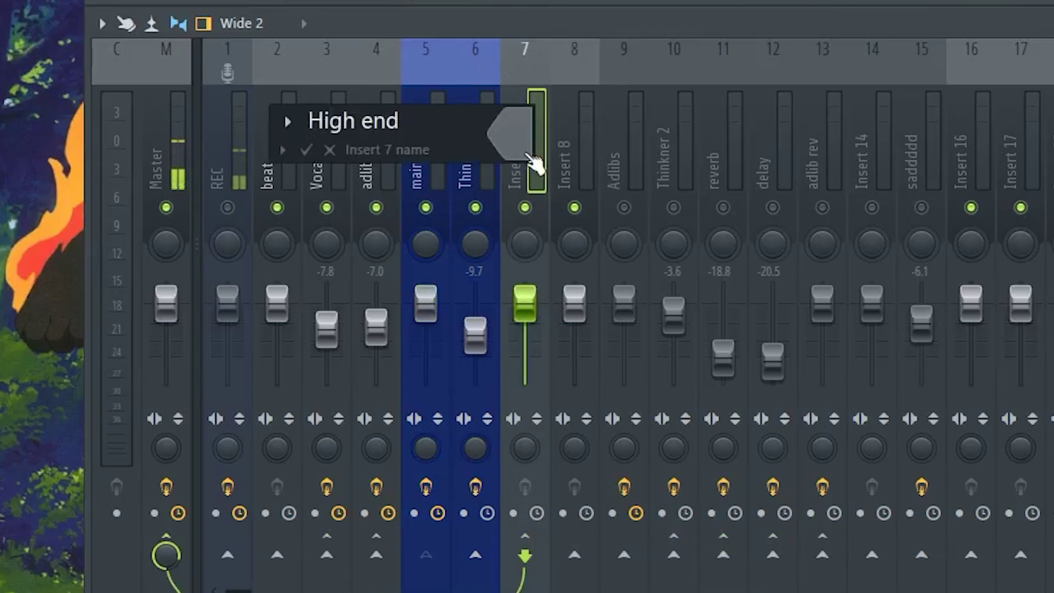
type(" vocals")
key("Return")
Color the High end vocals mixer track light blue.
key("F2")
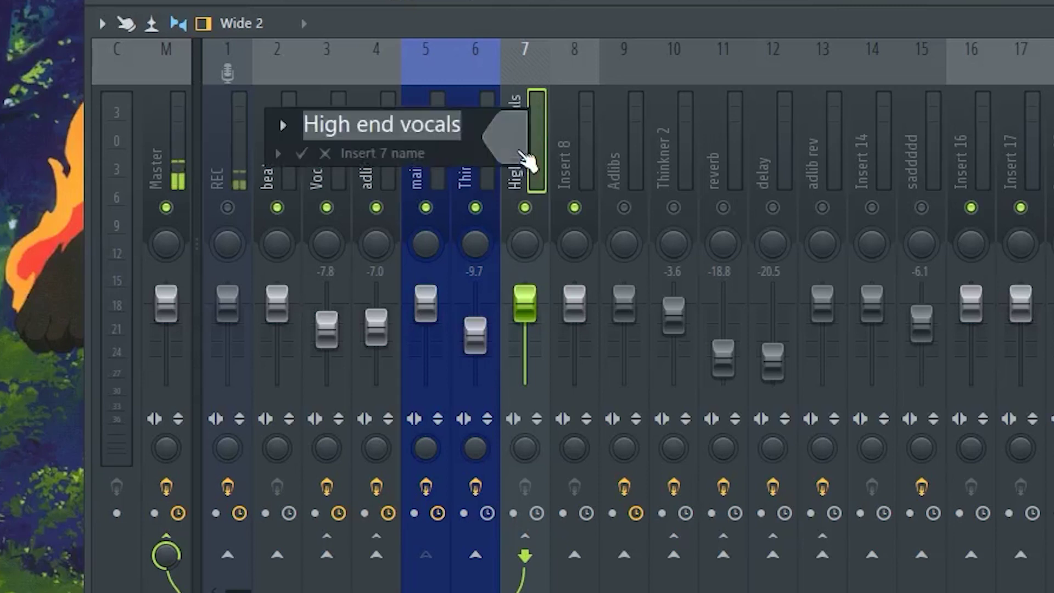
left_click(521, 157)
left_click(673, 120)
right_click(548, 114)
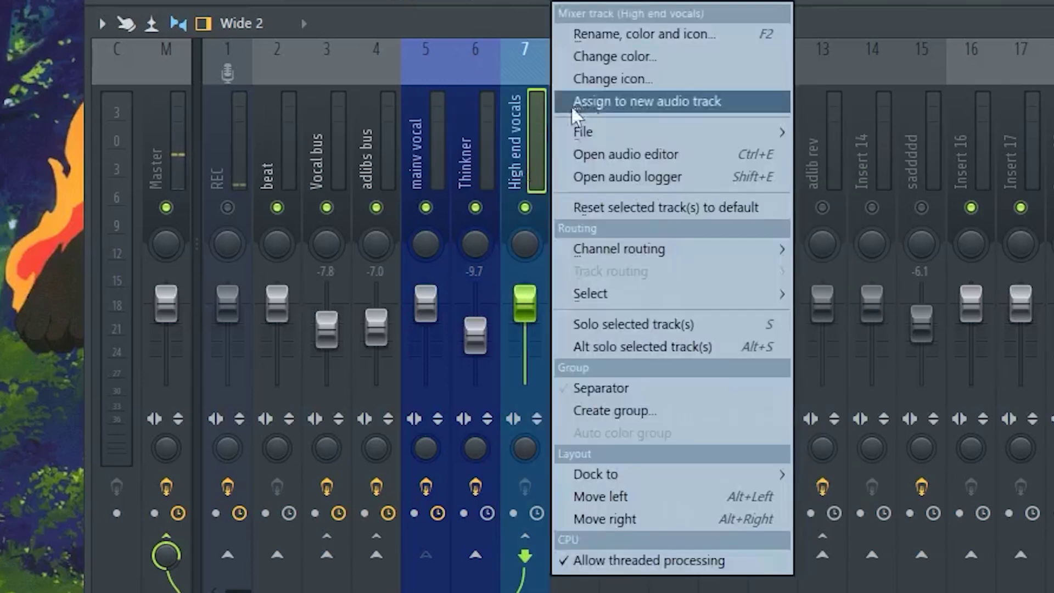
left_click(174, 541)
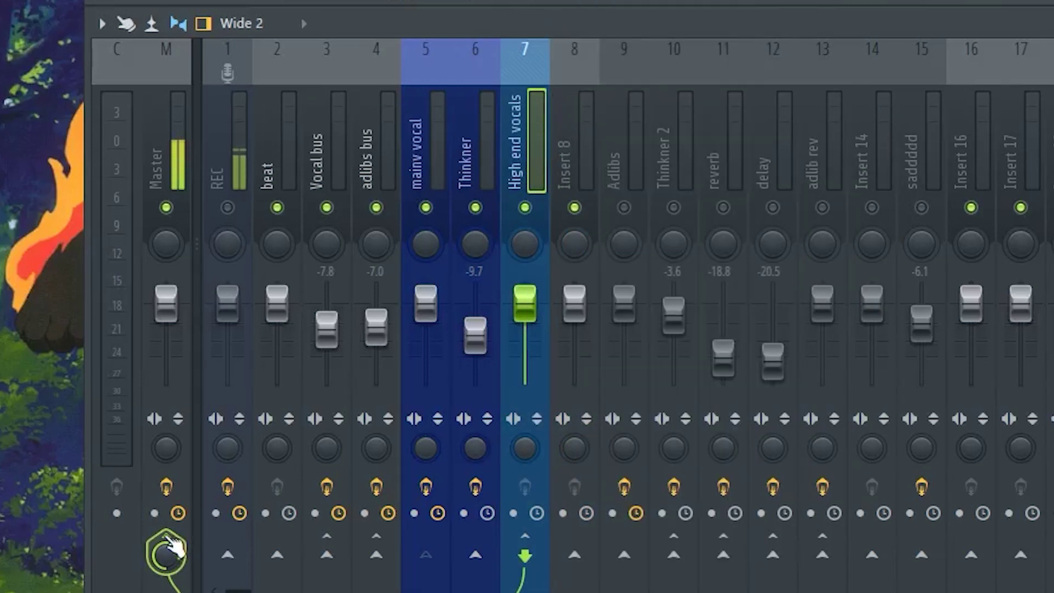
Remove the High end vocals track's send to the Master and route it to the Vocal bus instead.
left_click(167, 536)
left_click(327, 556)
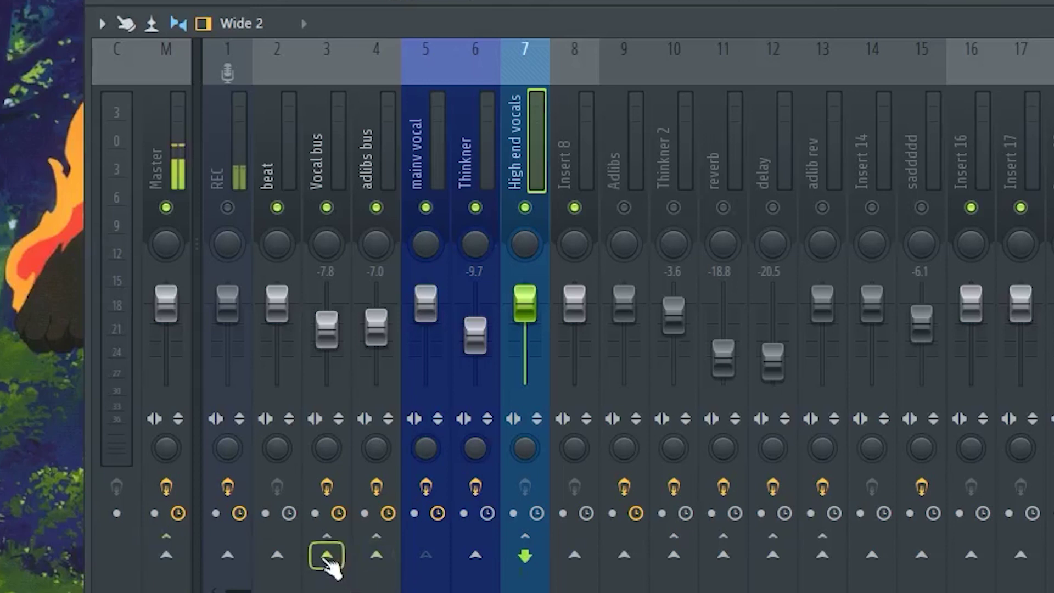
right_click(328, 557)
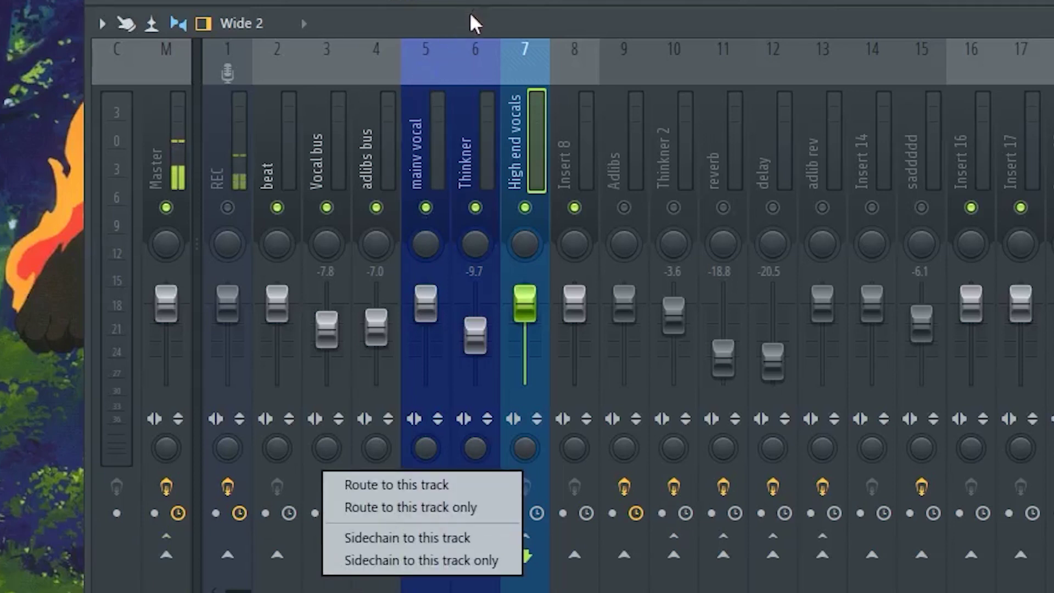
left_click(374, 483)
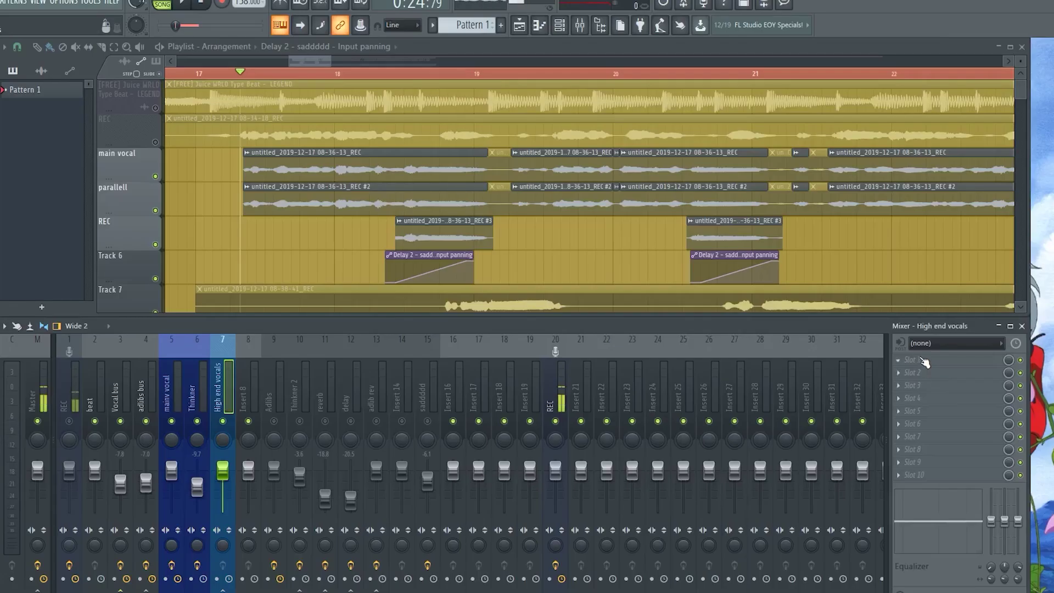
Load Fruity Parametric EQ 2 in the High end vocals track's first effect slot and make band 1 a steep high pass.
left_click(925, 362)
mouse_move(915, 347)
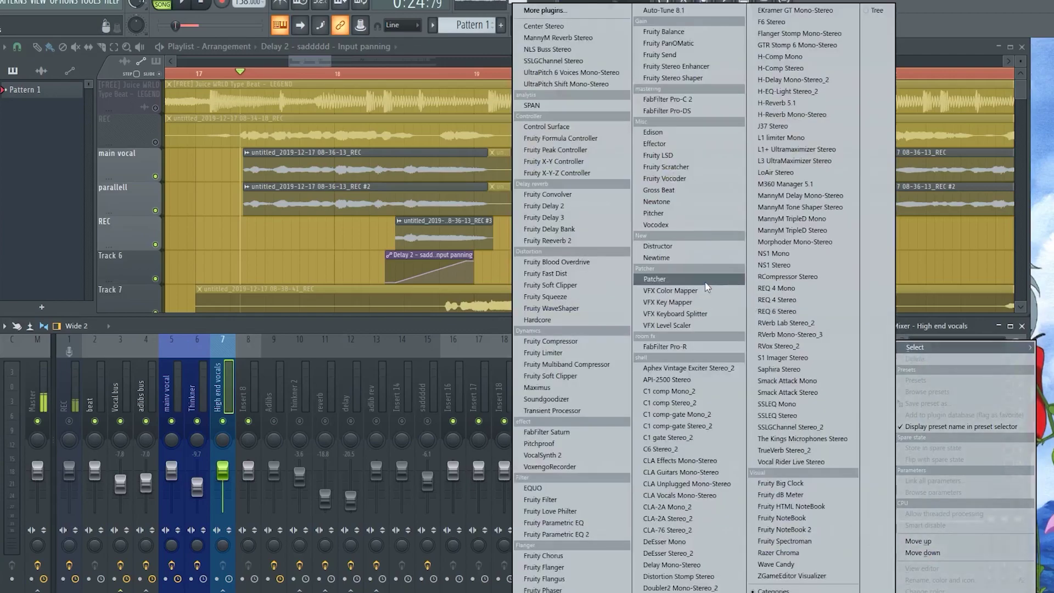
left_click(571, 221)
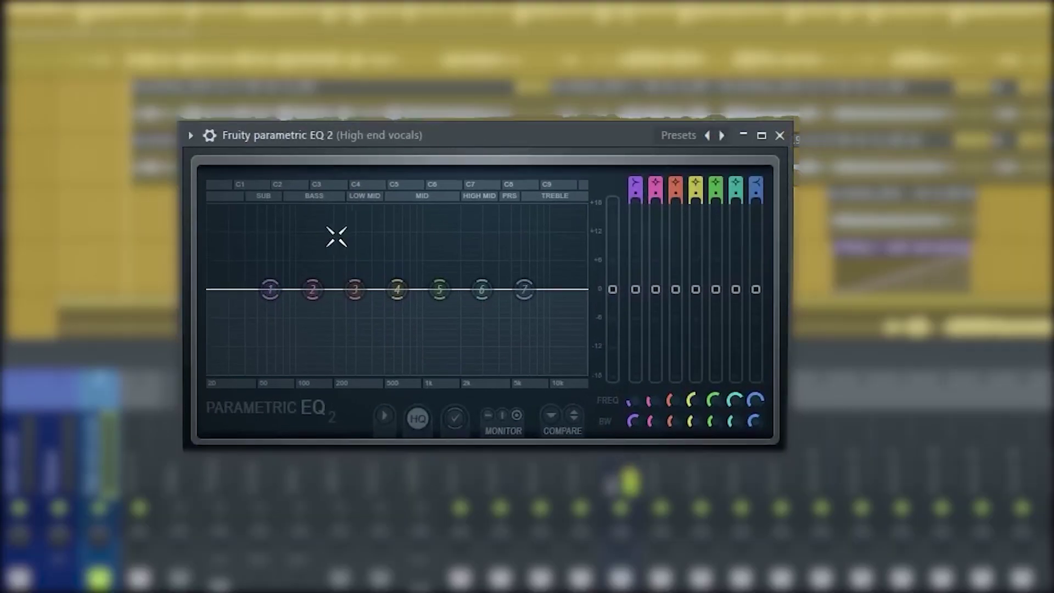
right_click(270, 289)
mouse_move(302, 358)
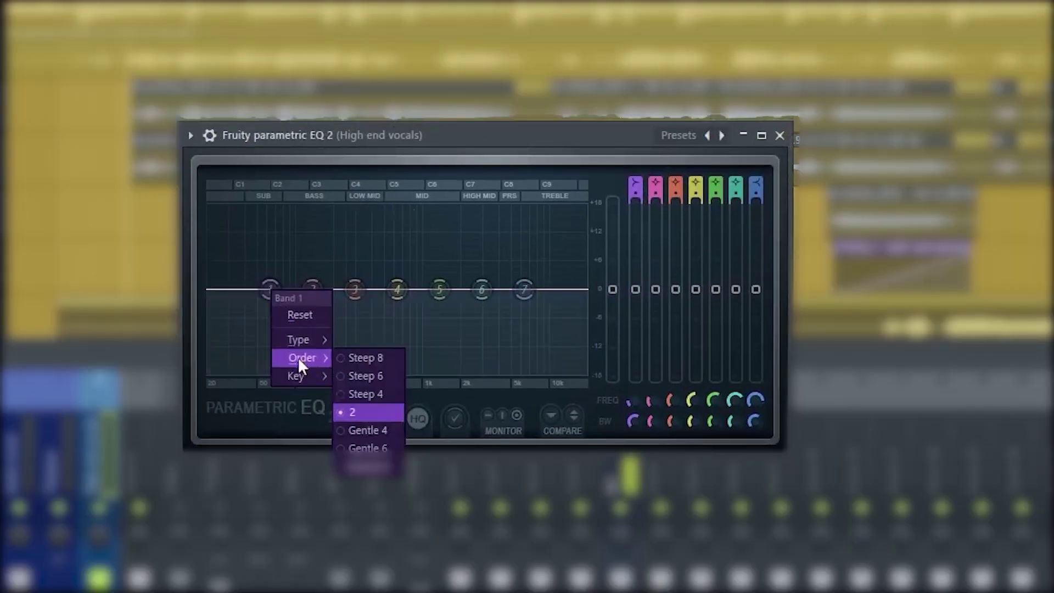
mouse_move(303, 339)
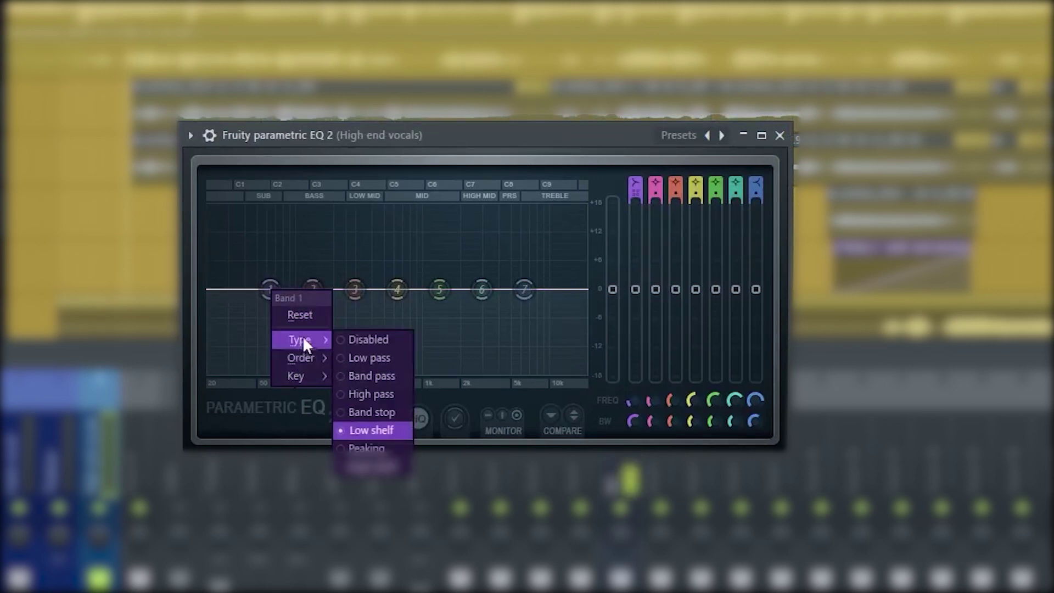
left_click(383, 394)
Move EQ band 1 up to about 8 kHz and raise the EQ's main level to about +12 dB.
left_click_drag(270, 290, 542, 290)
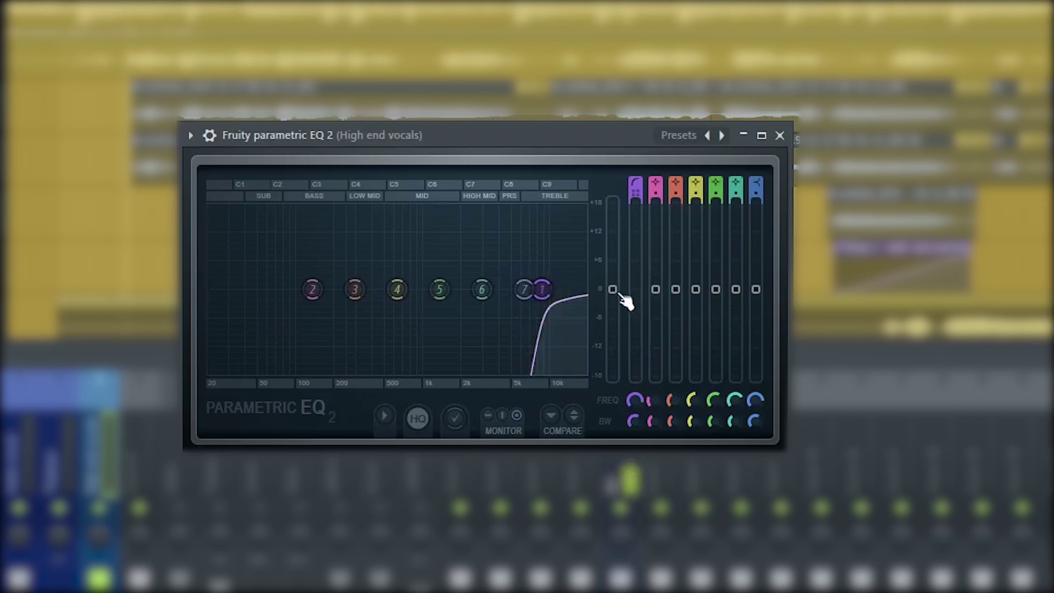
left_click_drag(613, 289, 613, 229)
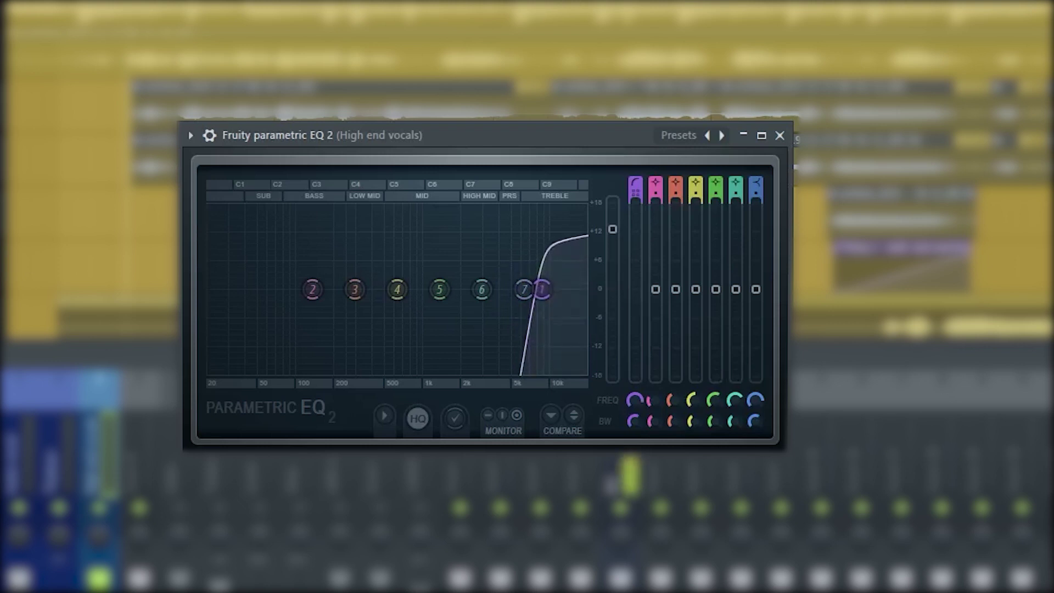
right_click(613, 229)
left_click(565, 147)
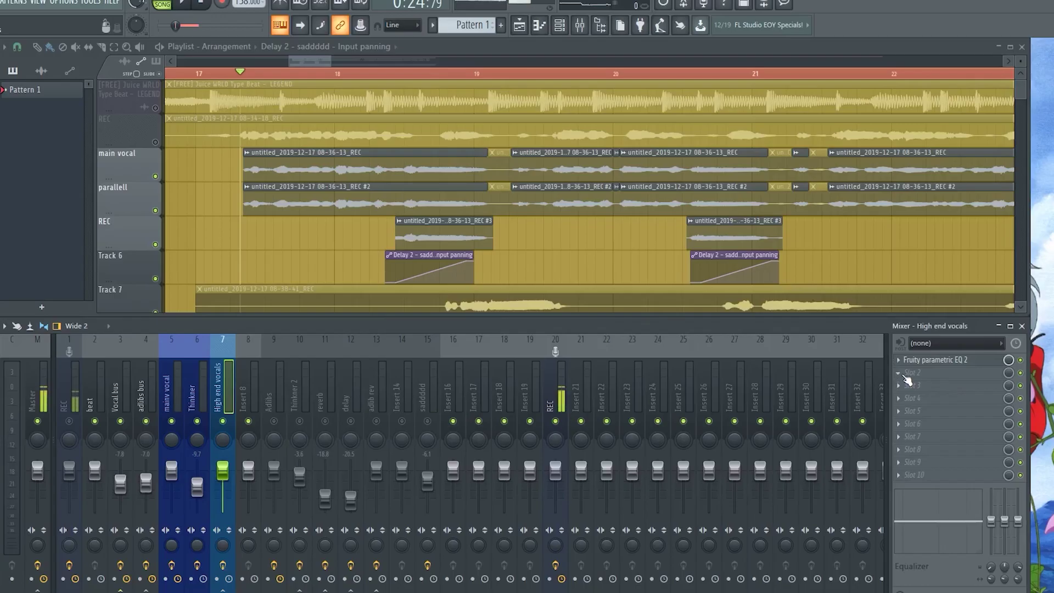
Load Fruity Limiter in the second effect slot of High end vocals and switch it to compressor mode.
left_click(904, 379)
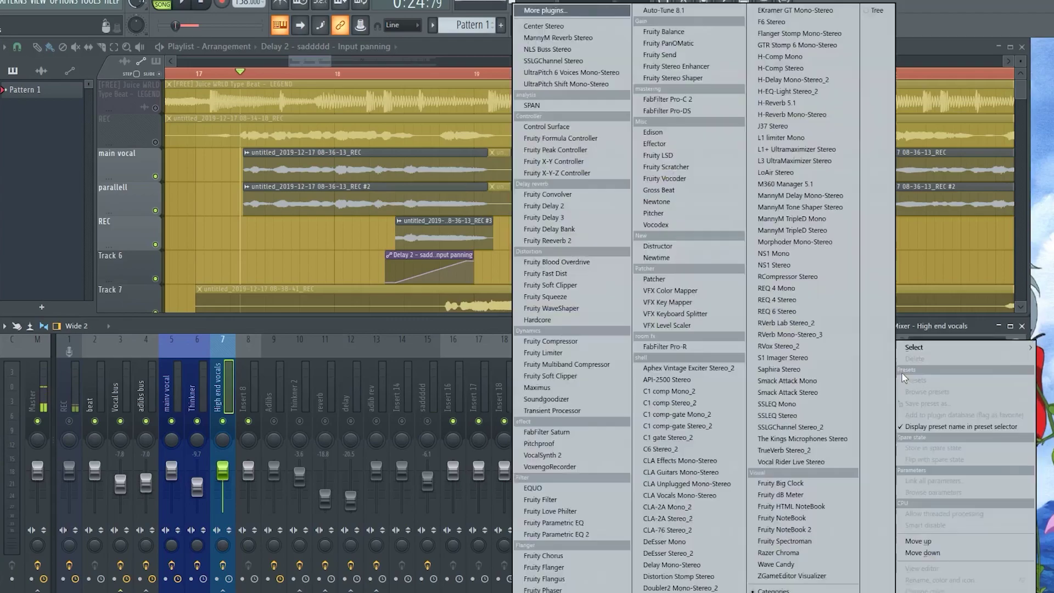
left_click(585, 353)
left_click(376, 422)
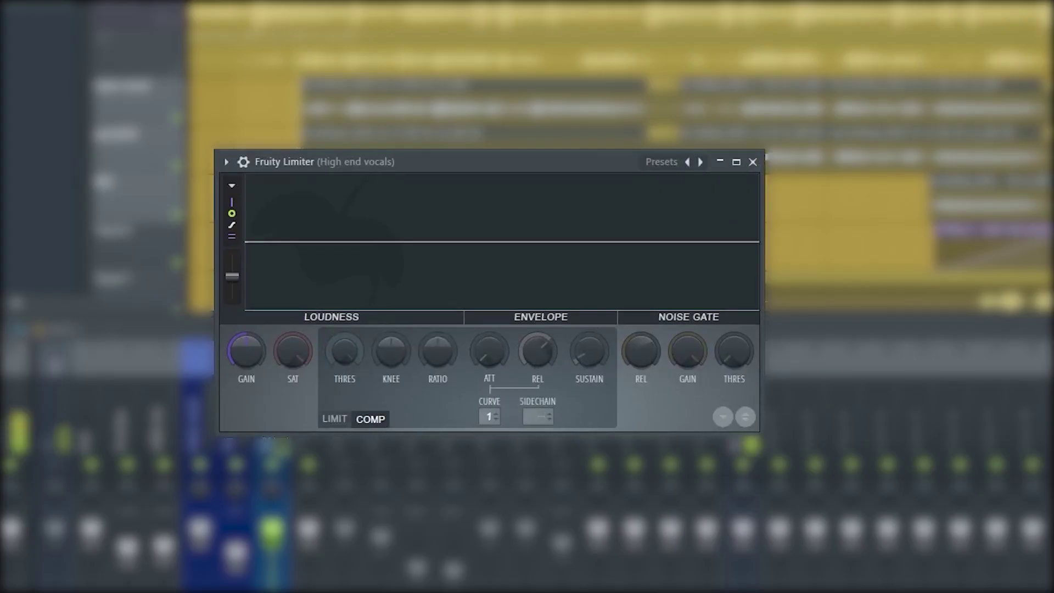
Lower the compressor's threshold into the vocal peaks and slightly raise its ratio.
left_click_drag(344, 352, 345, 400)
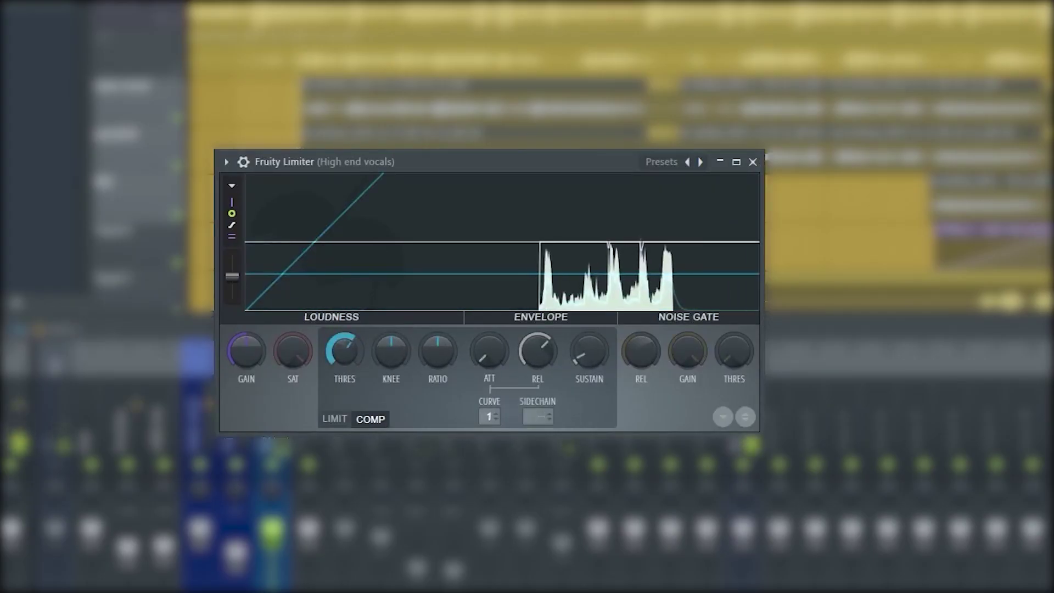
left_click_drag(345, 351, 344, 358)
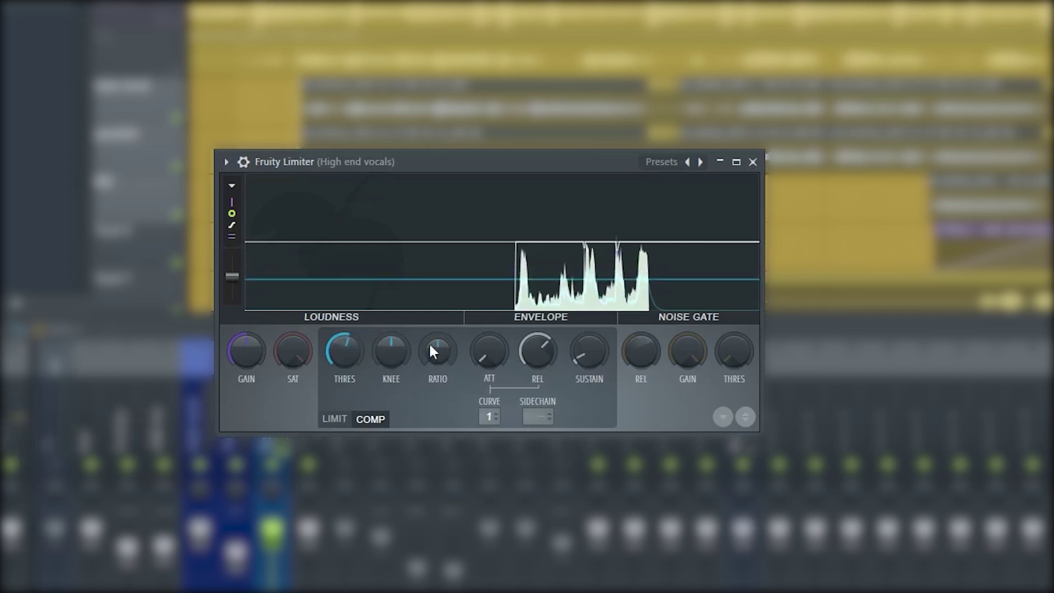
mouse_move(431, 343)
left_mouse_down()
mouse_move(431, 319)
mouse_move(431, 341)
left_mouse_up()
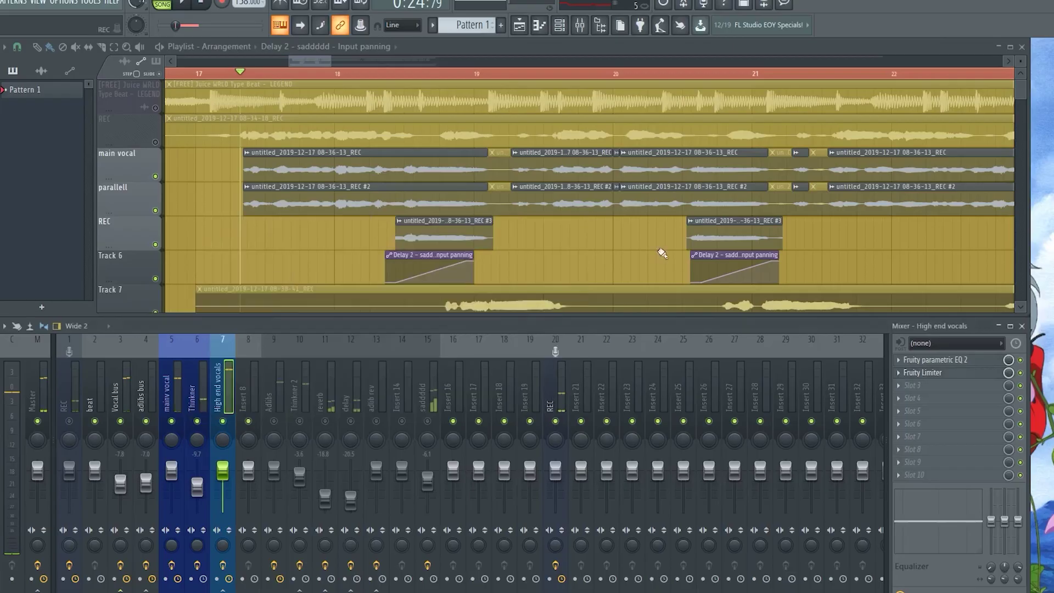
Load Maximus in the third effect slot of High end vocals and apply its De-esser narrow-band preset.
left_click(915, 388)
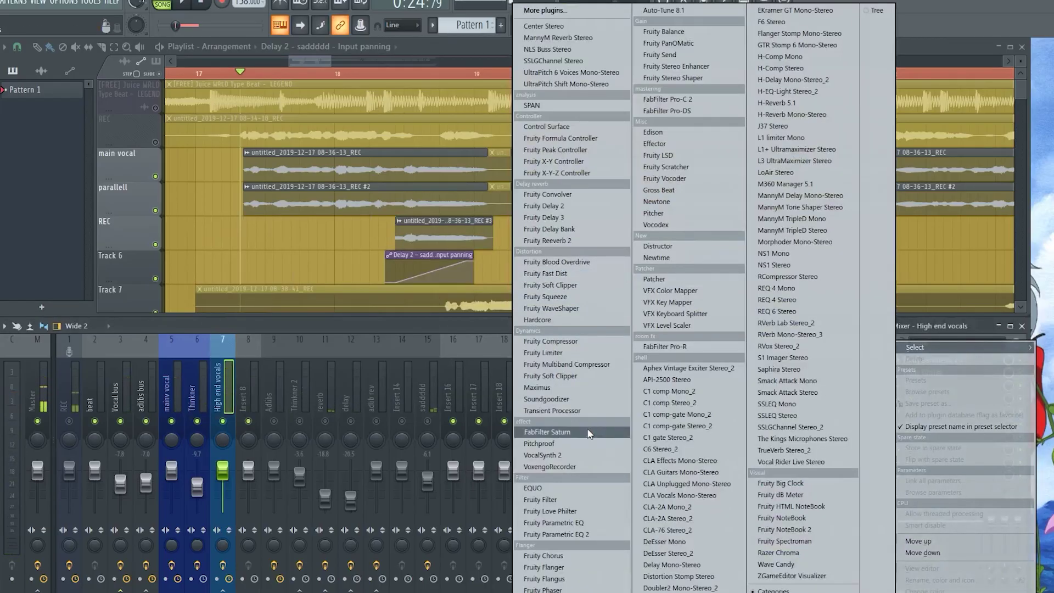
left_click(571, 390)
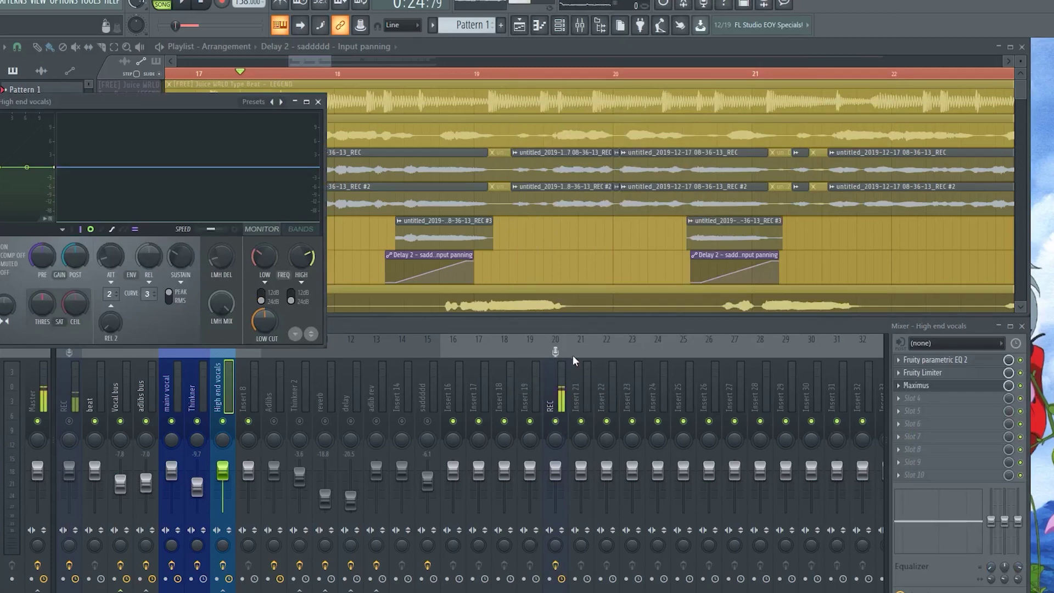
left_click_drag(200, 105, 446, 156)
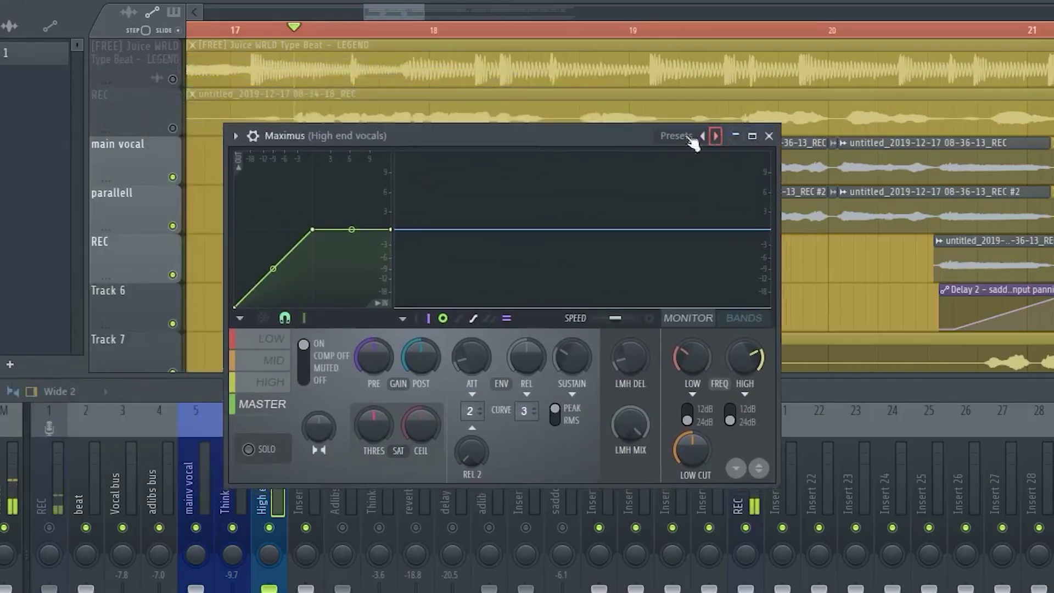
left_click(693, 140)
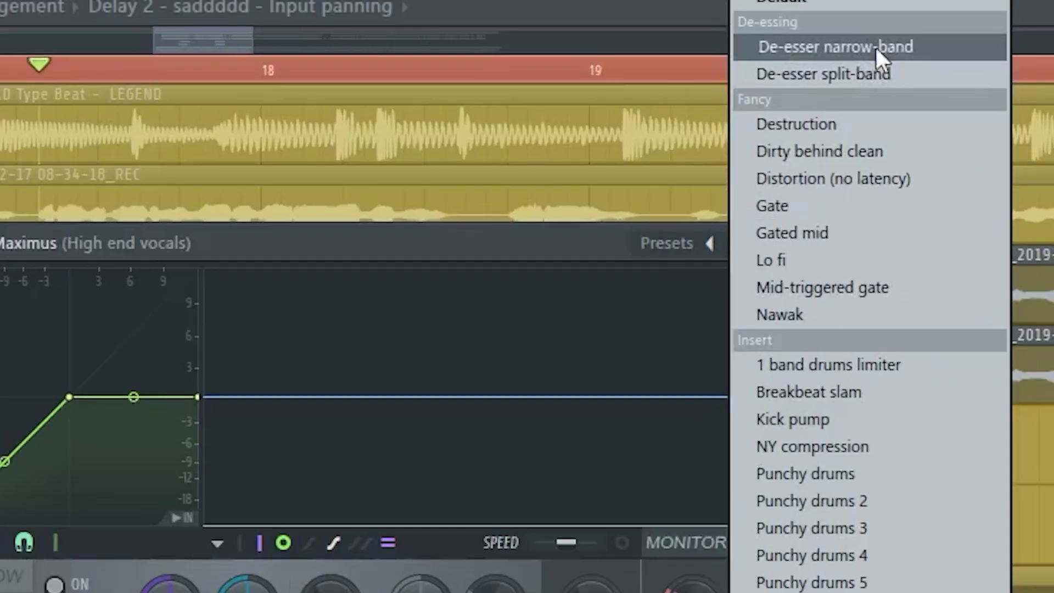
left_click(862, 49)
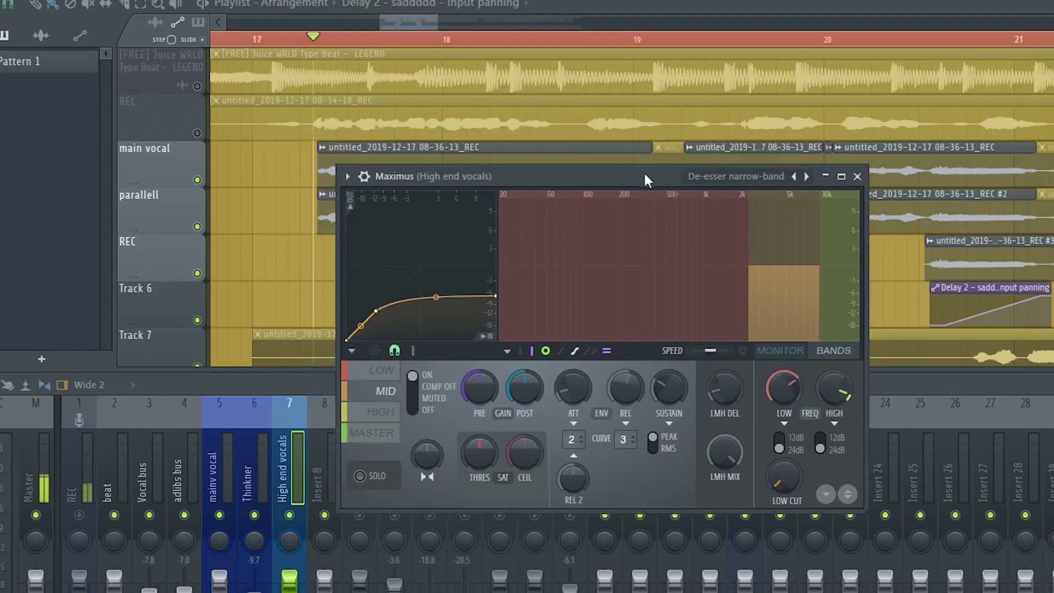
left_click_drag(646, 179, 613, 183)
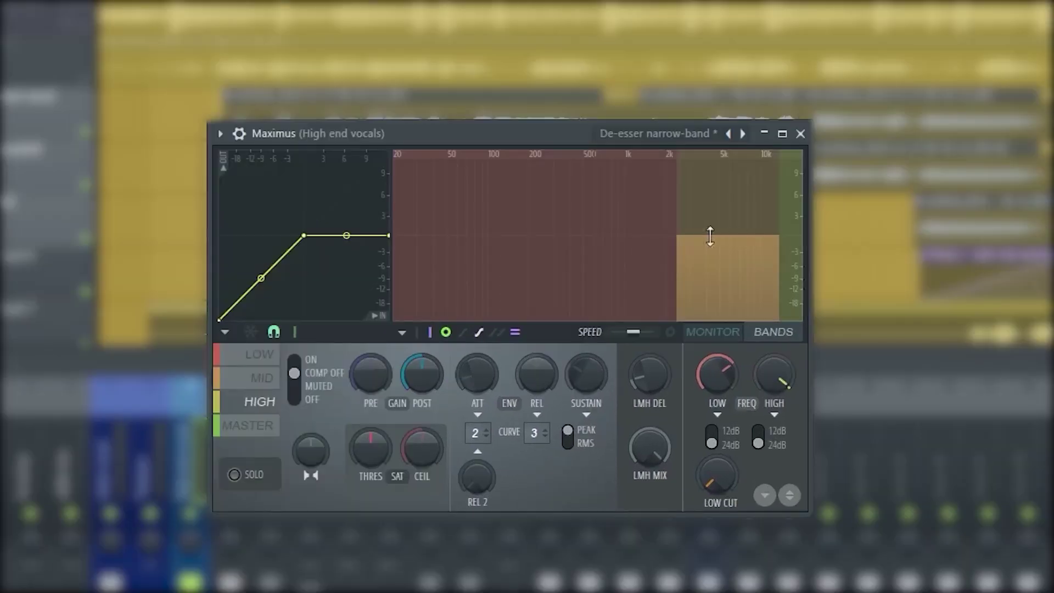
Widen the Maximus mid band to run from about 2 kHz to above 10 kHz and lower the band's pre gain.
left_click_drag(717, 268, 726, 268)
left_click(249, 378)
left_click_drag(370, 375, 371, 390)
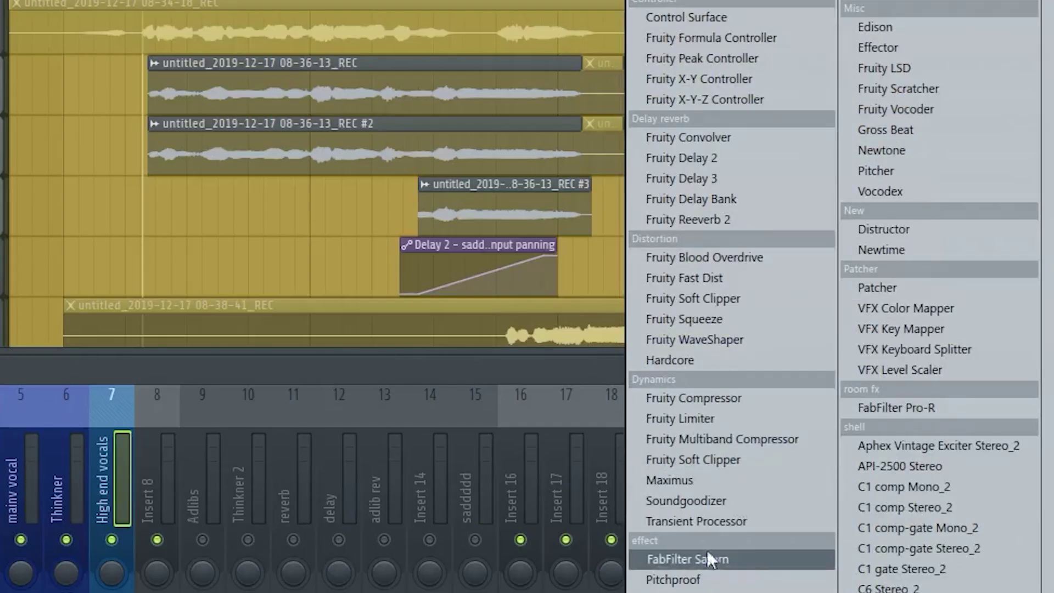
Add a second Fruity Limiter to High end vocals, lowering its ceiling onto the vocal peaks during playback and raising its gain.
left_click(707, 418)
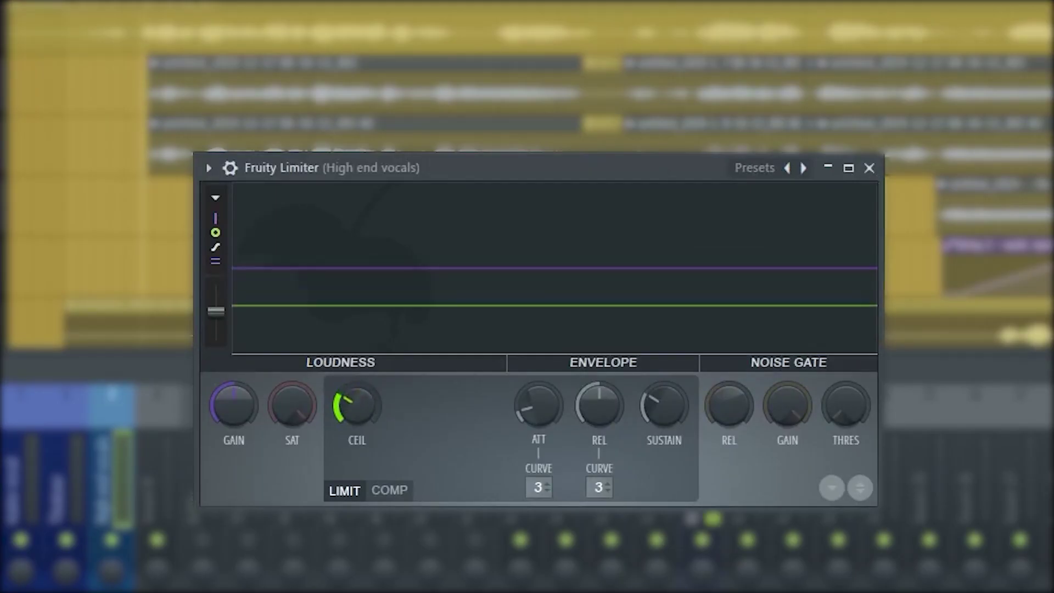
key("space")
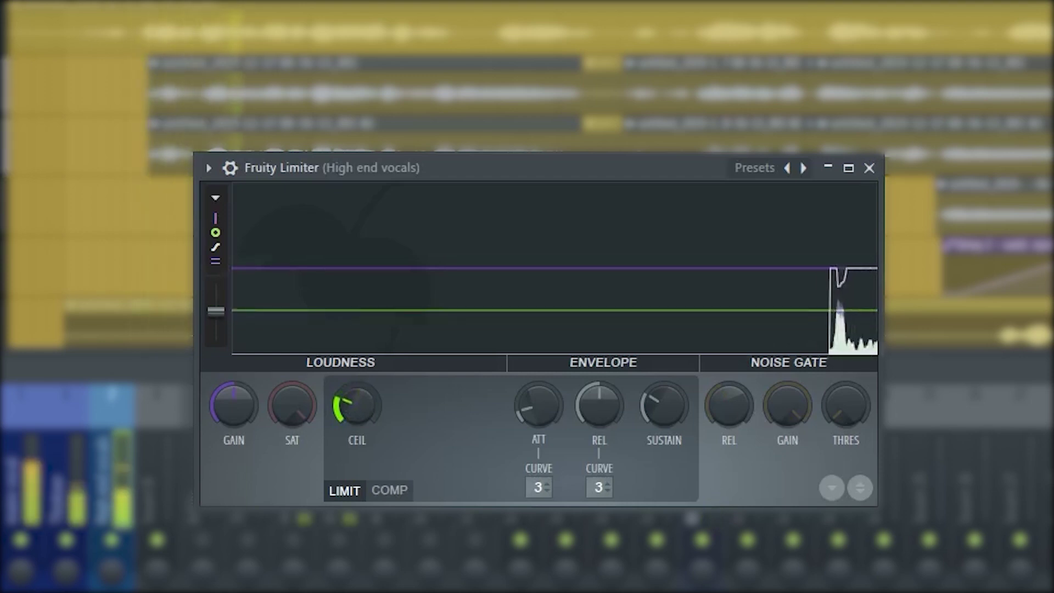
left_click_drag(353, 407, 353, 417)
key("space")
left_click_drag(234, 405, 234, 384)
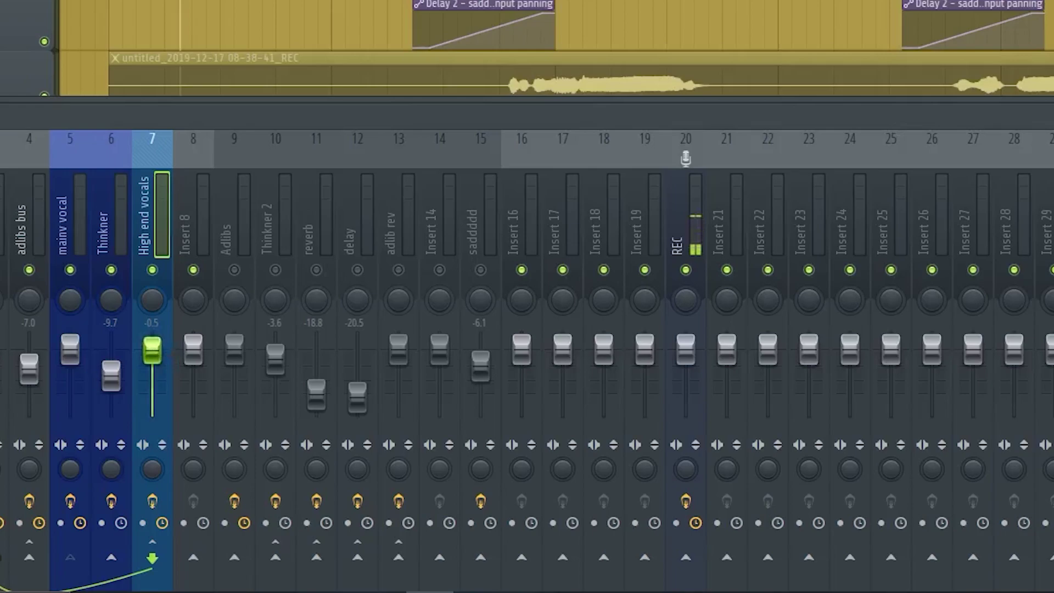
Pull the High end vocals fader far down, play the song, and bring the fader up to -4.7 dB to blend the layer.
left_click_drag(153, 345, 153, 408)
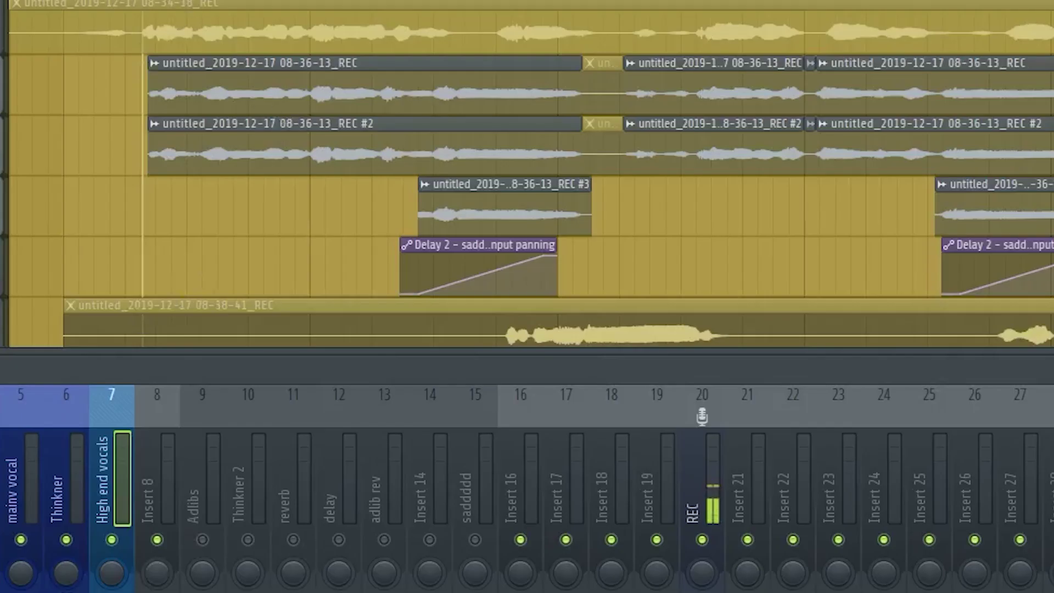
key("space")
key("space")
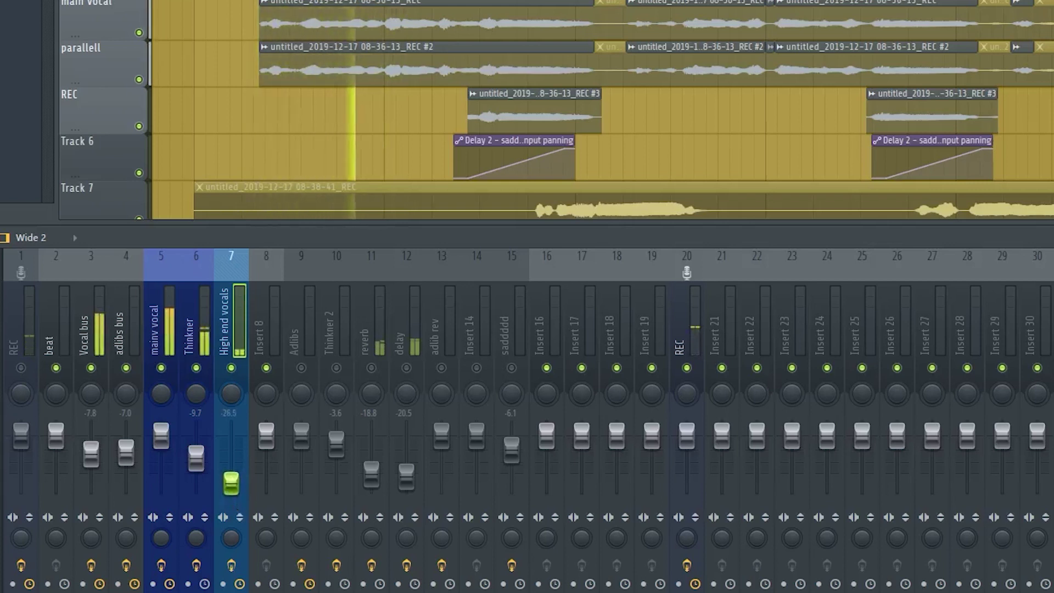
left_click_drag(231, 493, 231, 445)
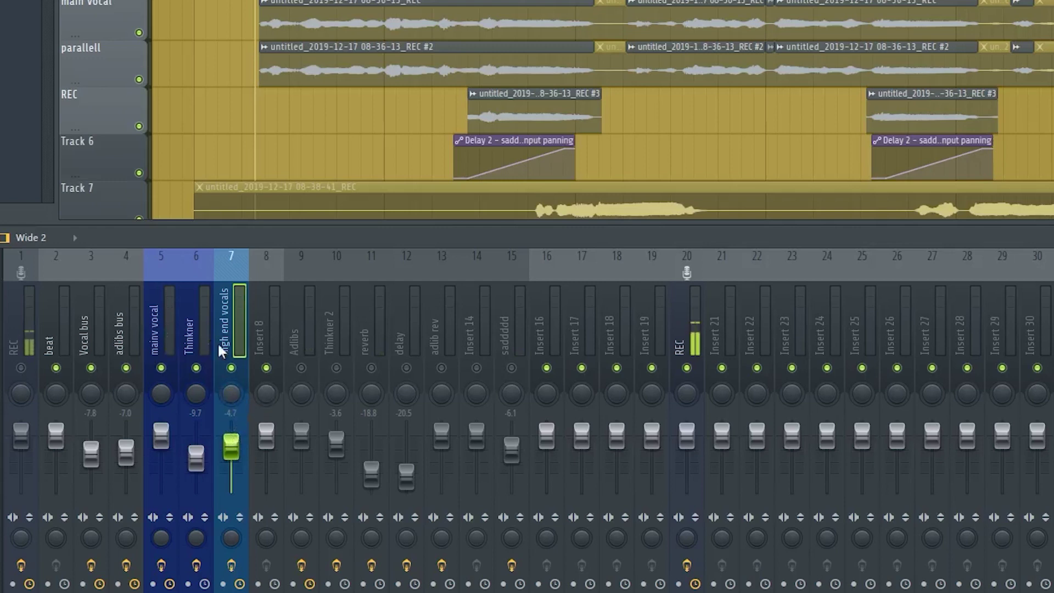
Load the saved mixer track state High end Crisper preset onto the High end vocals track.
left_click(165, 350)
right_click(215, 337)
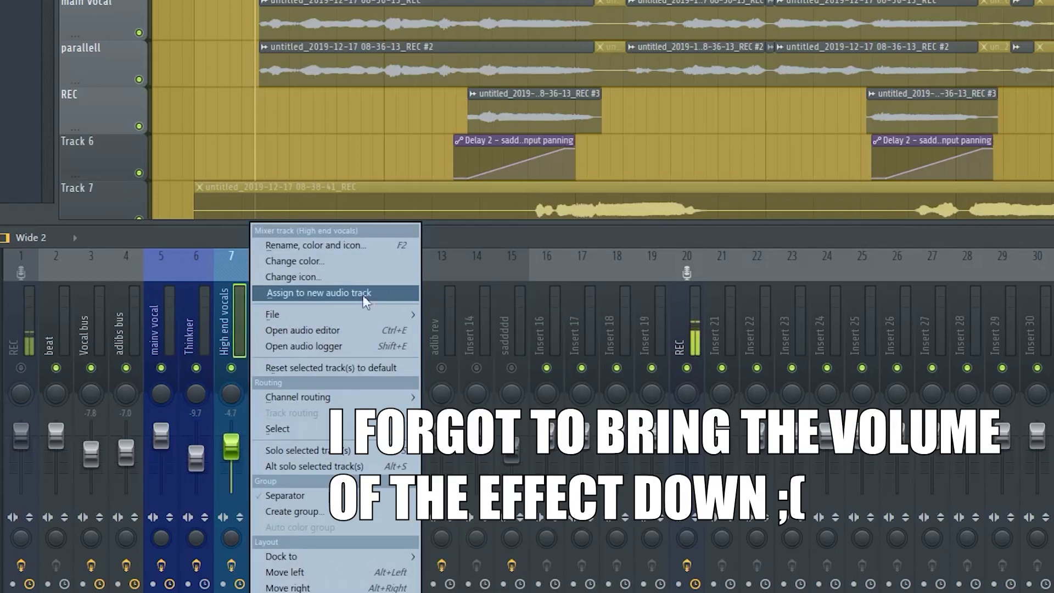
mouse_move(351, 313)
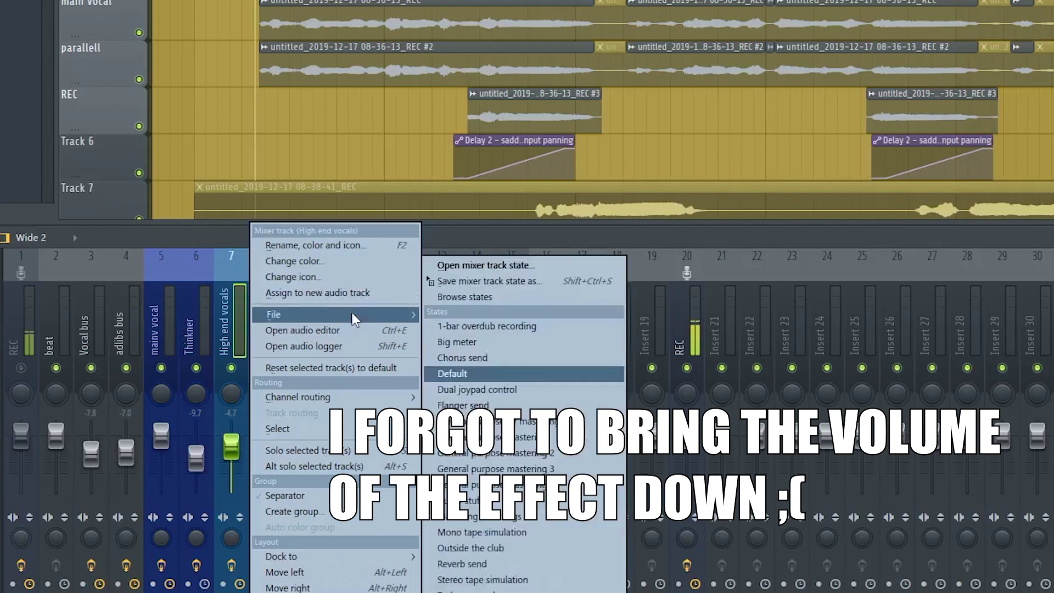
left_click(488, 273)
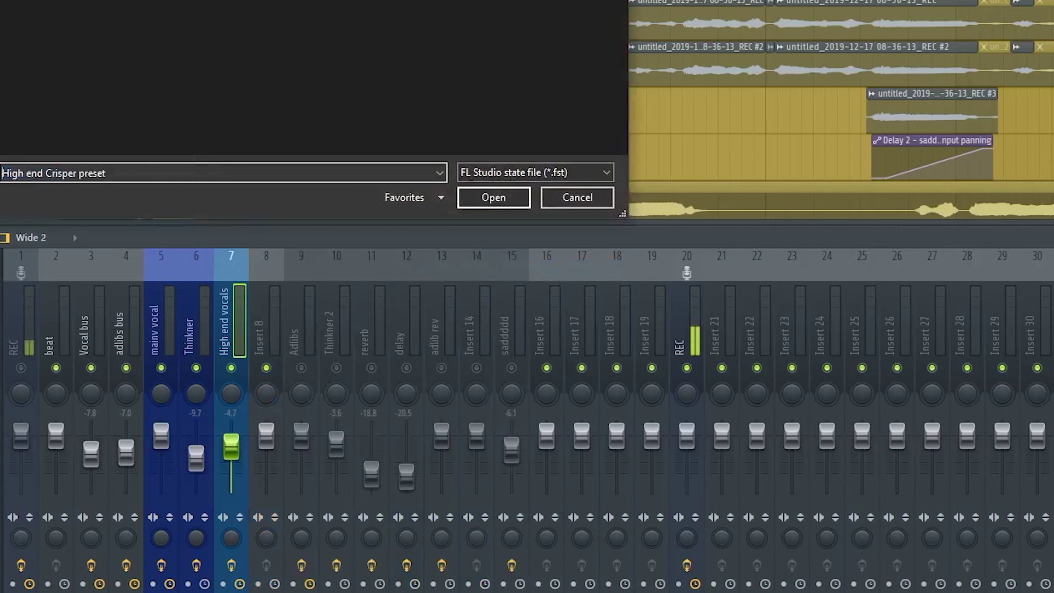
left_click(490, 198)
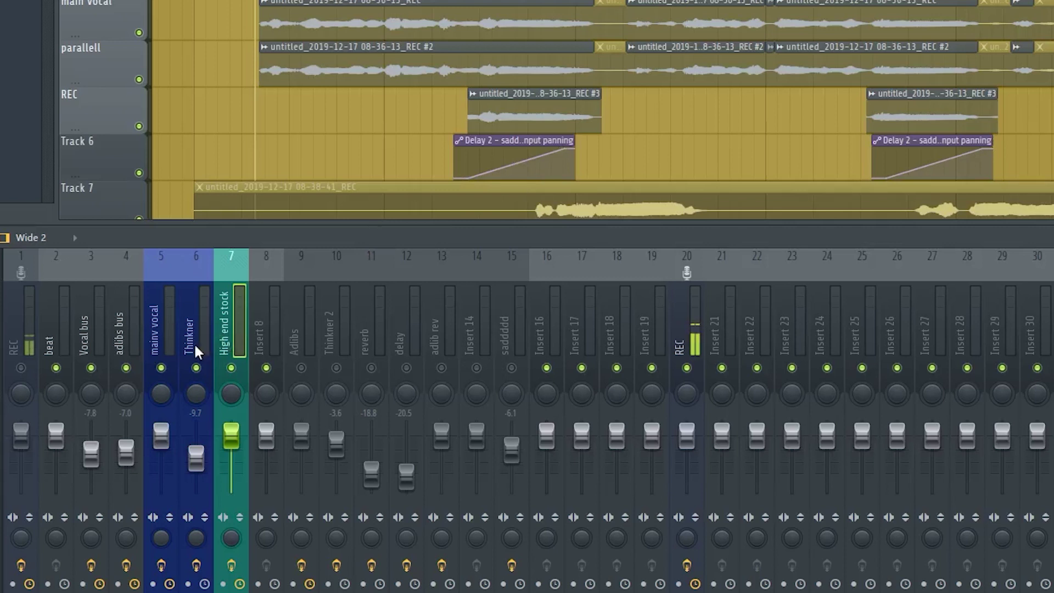
Play the song with the High end stock fader pulled far down, and raise it to about -3.4 dB under the main vocal.
key("space")
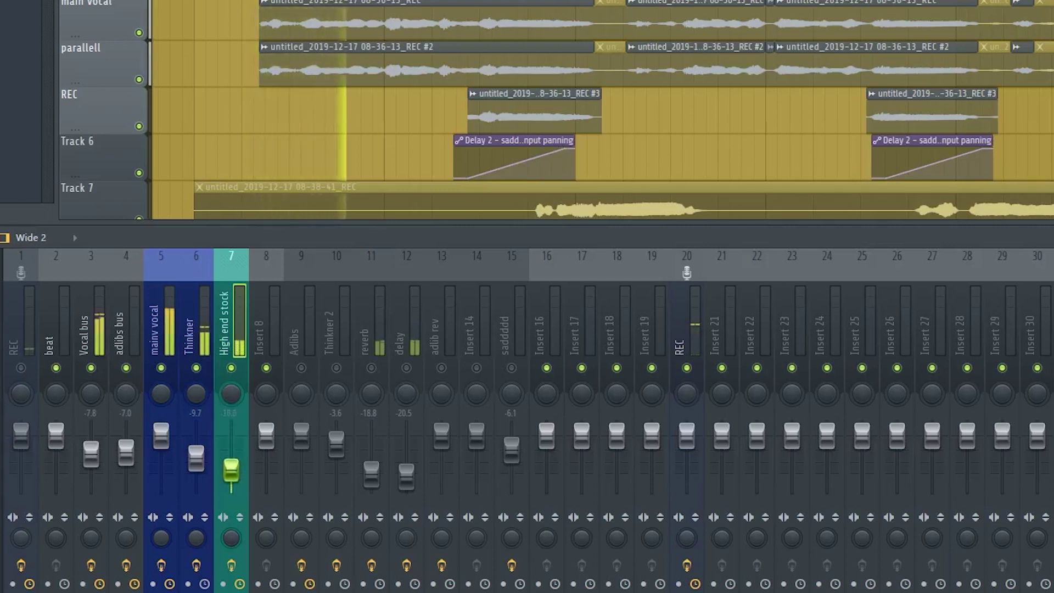
left_click_drag(231, 464, 231, 445)
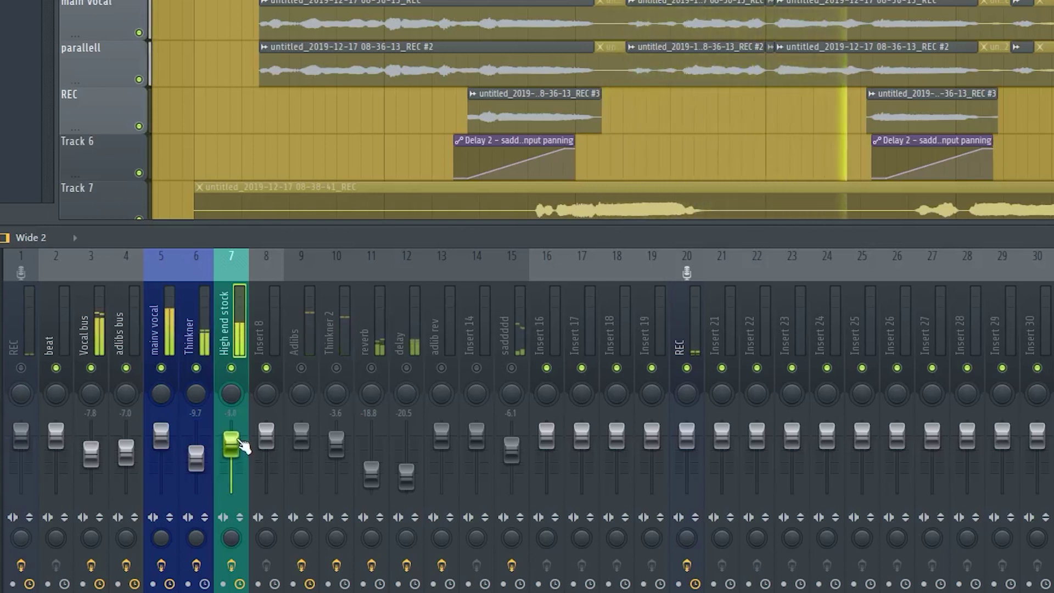
key("space")
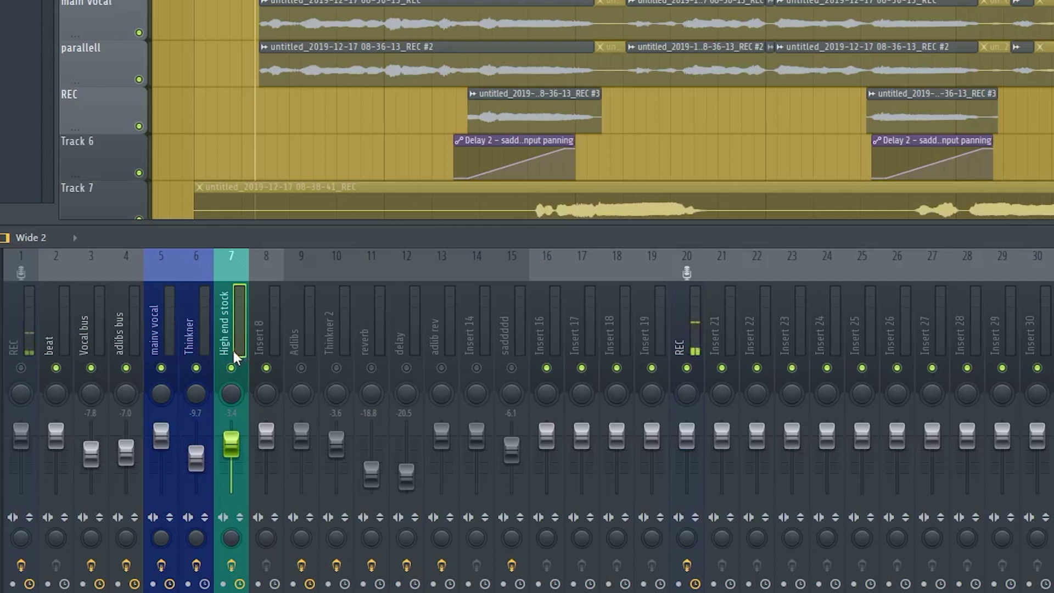
Play the arrangement from bar 17 past bar 28, following the main and parallel vocal clips to audition the full mix.
left_click_drag(330, 122, 322, 123)
scroll(321, 124, "right", 3)
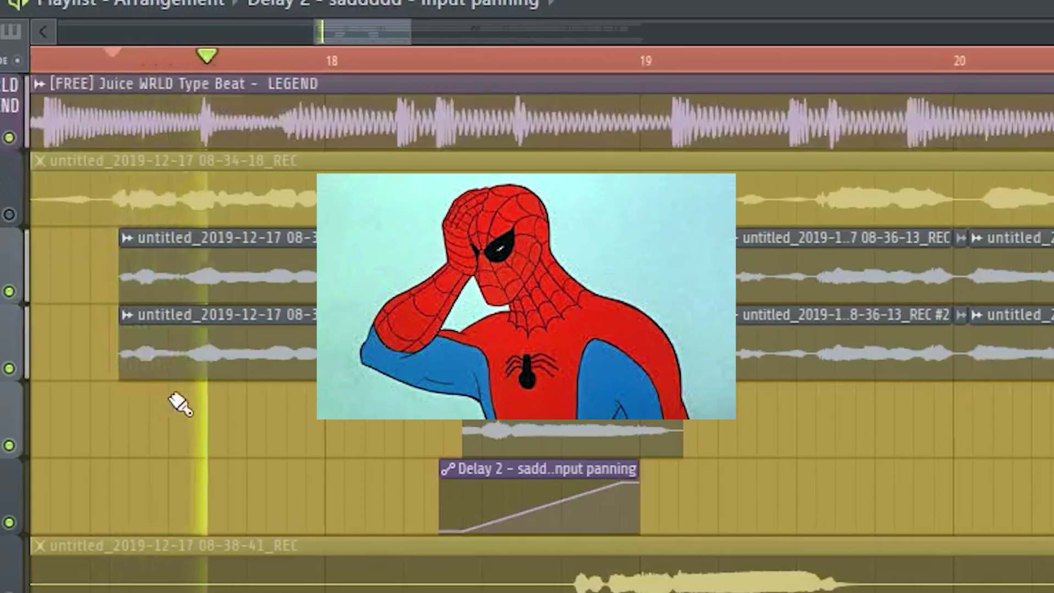
scroll(170, 296, "down", 3)
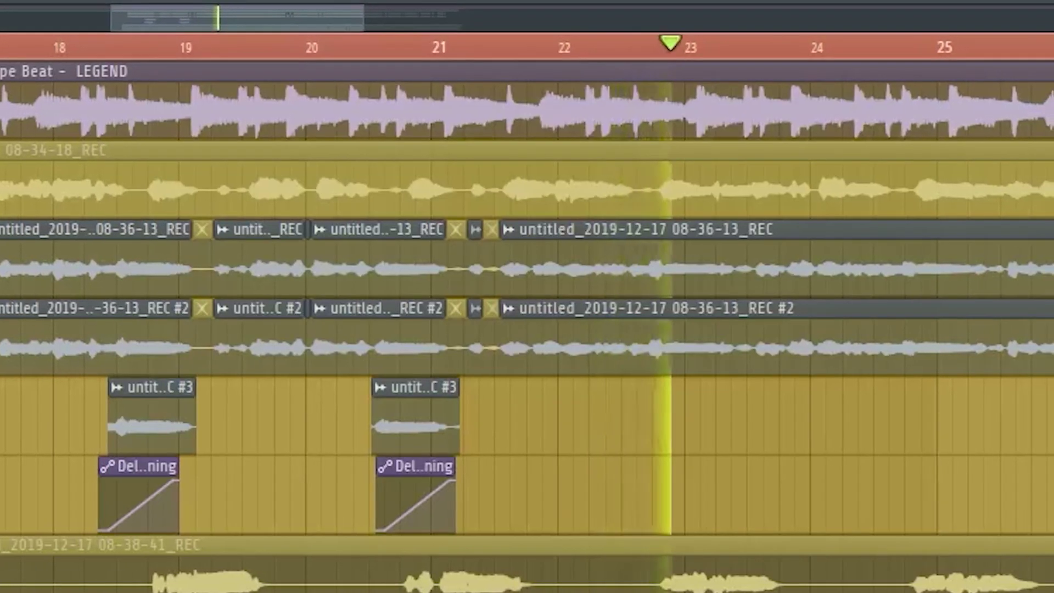
scroll(753, 468, "down", 1)
scroll(713, 467, "down", 1)
left_click_drag(759, 466, 648, 472)
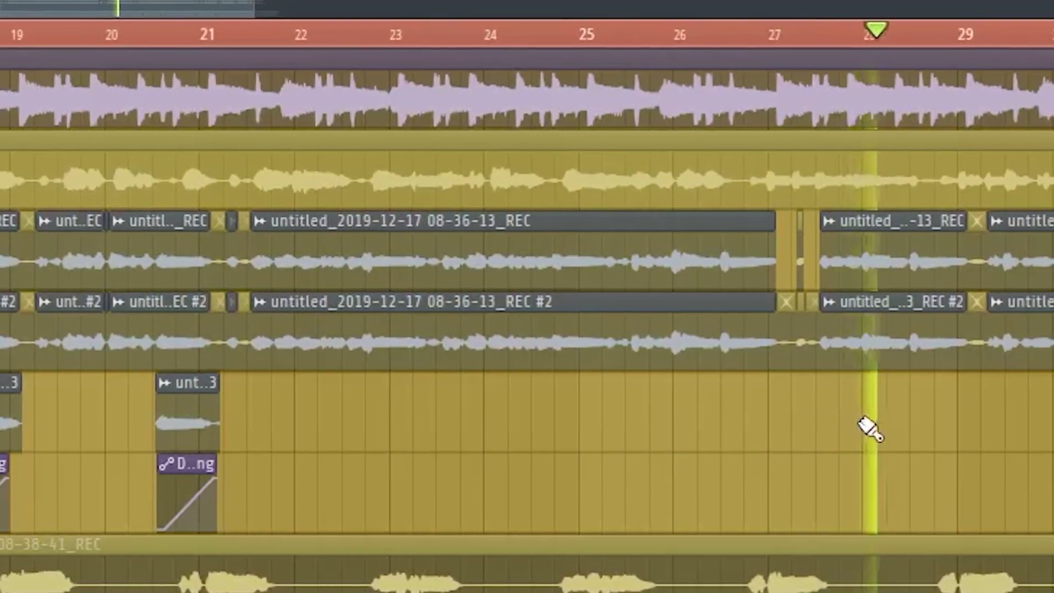
key("space")
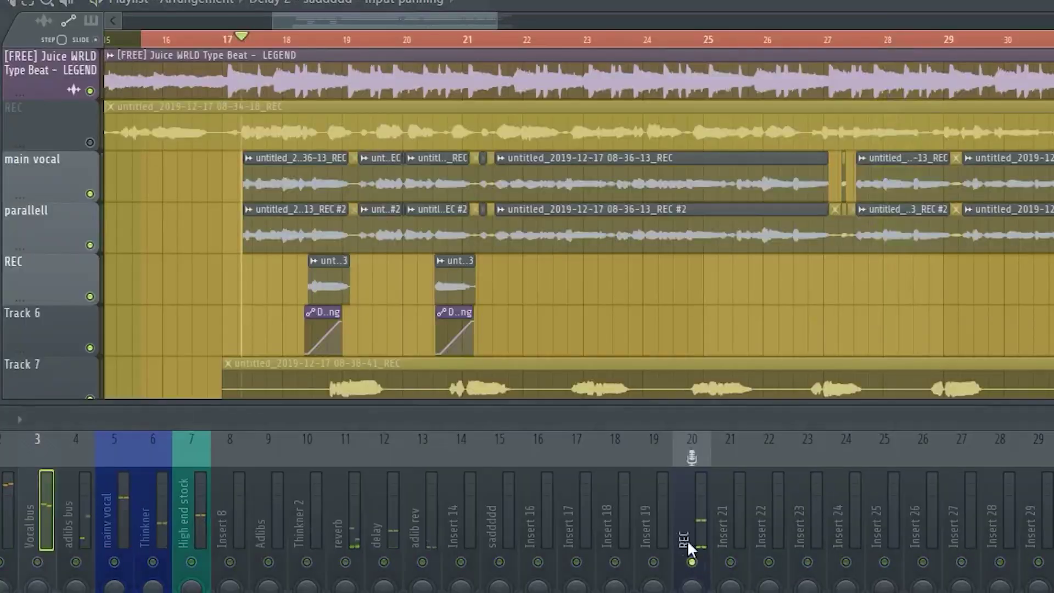